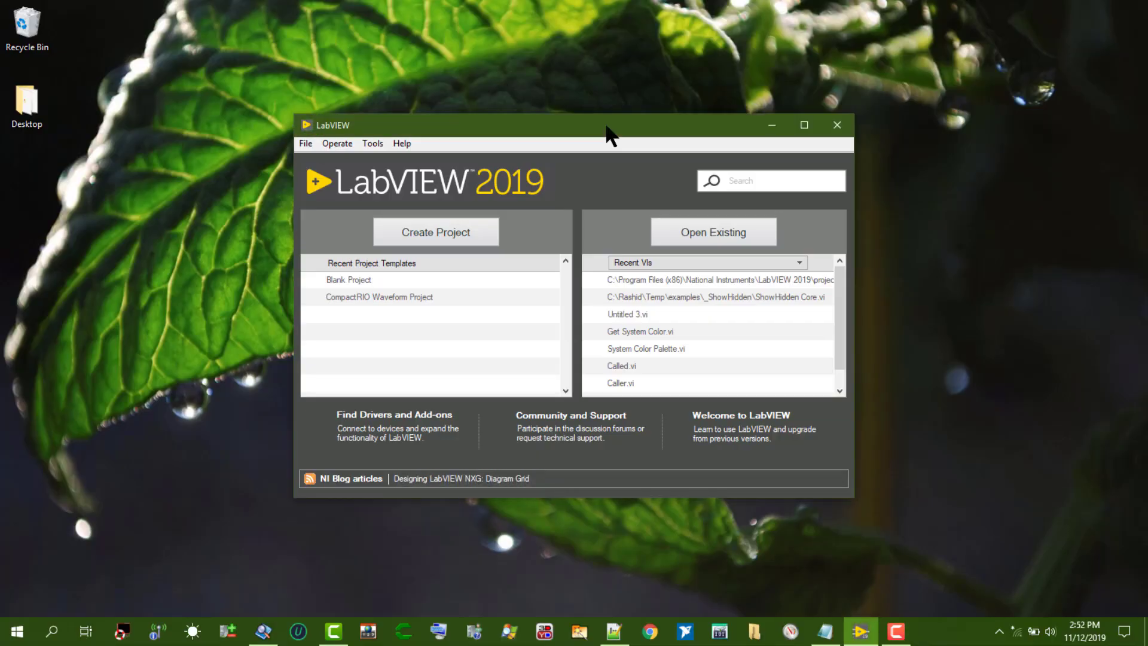
# Create a blank VI and drop a Round LED Boolean indicator onto its front panel
pyautogui.hotkey('ctrl', 'n')
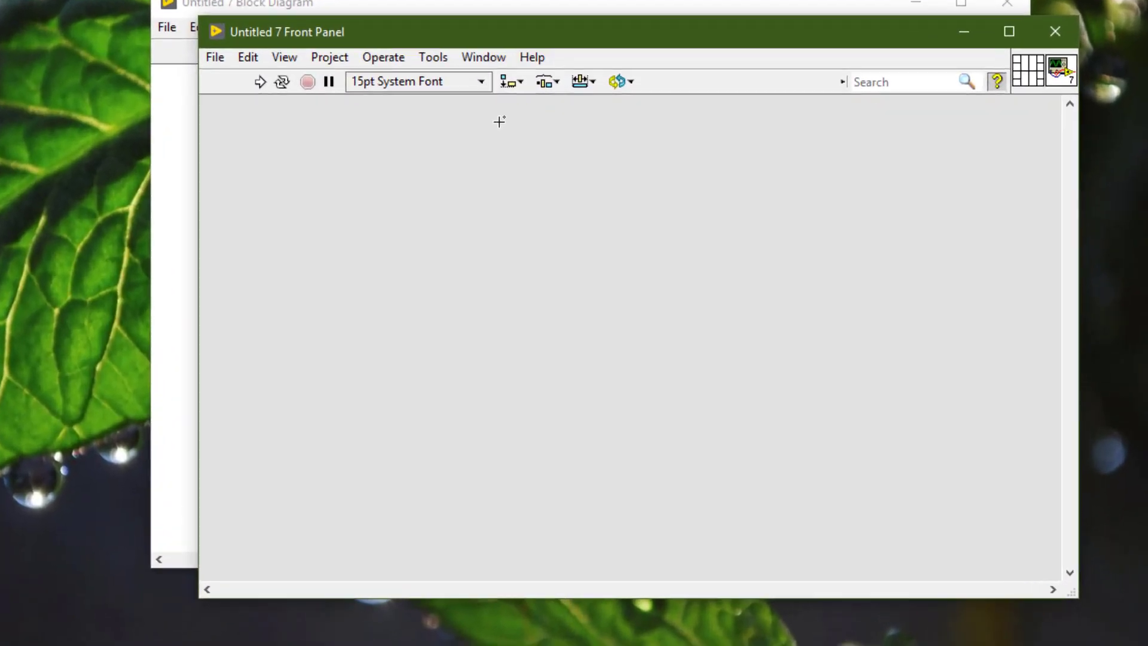
pyautogui.rightClick(500, 122)
pyautogui.moveTo(669, 239)
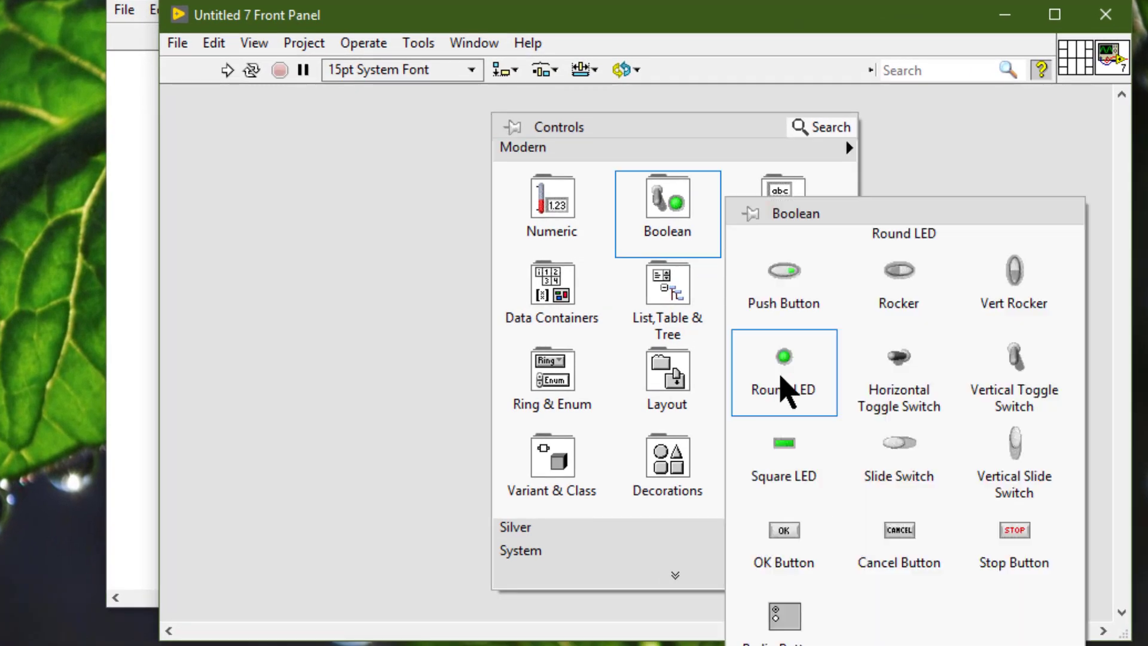
pyautogui.click(786, 386)
pyautogui.click(514, 179)
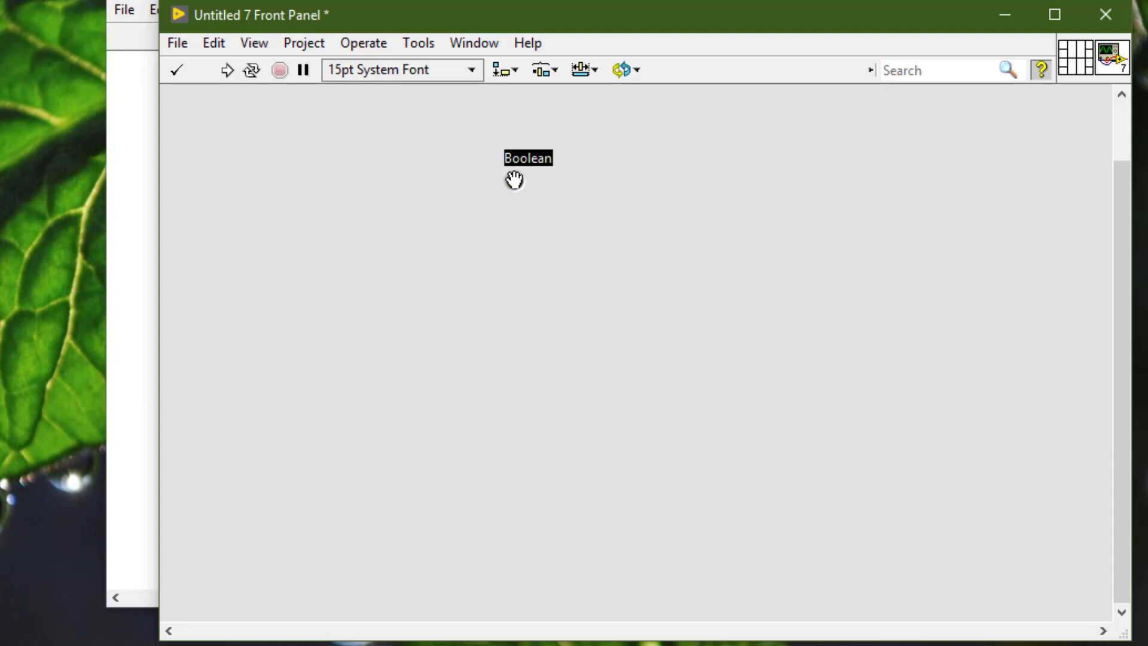
# Turn on Scale Object with Pane for the Boolean LED
pyautogui.click(515, 180)
pyautogui.rightClick(514, 180)
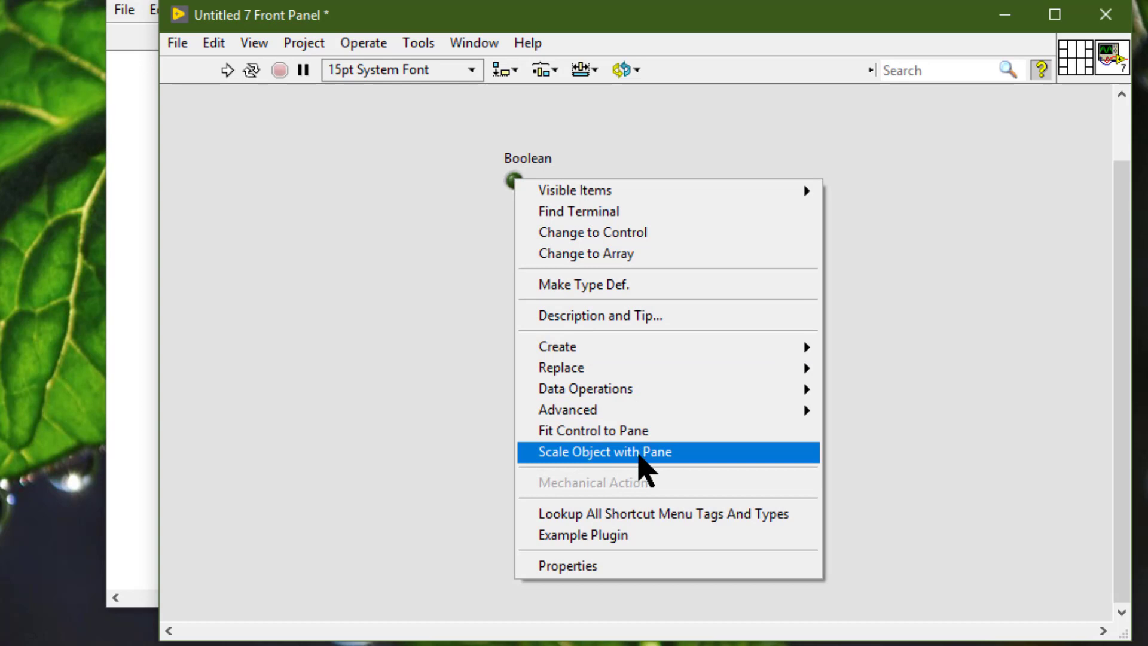
pyautogui.click(639, 453)
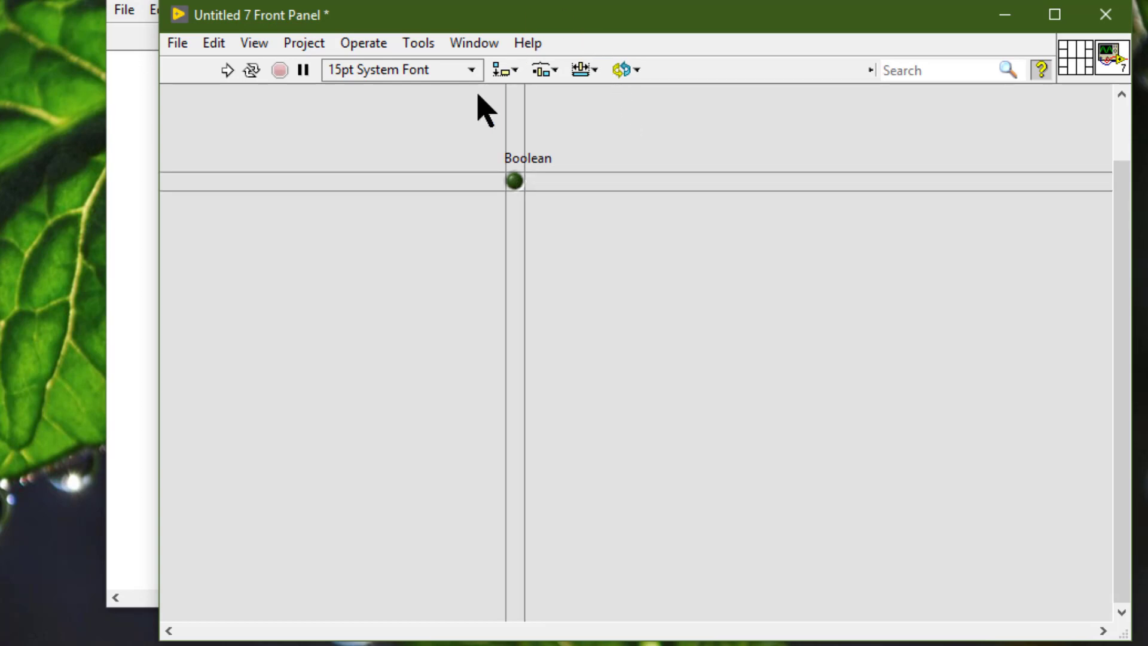
# Nudge the Boolean LED and its label slightly up-left, then shrink the front panel window
pyautogui.moveTo(544, 124); pyautogui.dragTo(537, 376)
pyautogui.click(448, 196)
pyautogui.moveTo(538, 168); pyautogui.dragTo(630, 147)
pyautogui.moveTo(499, 185); pyautogui.dragTo(678, 180)
pyautogui.click(906, 466)
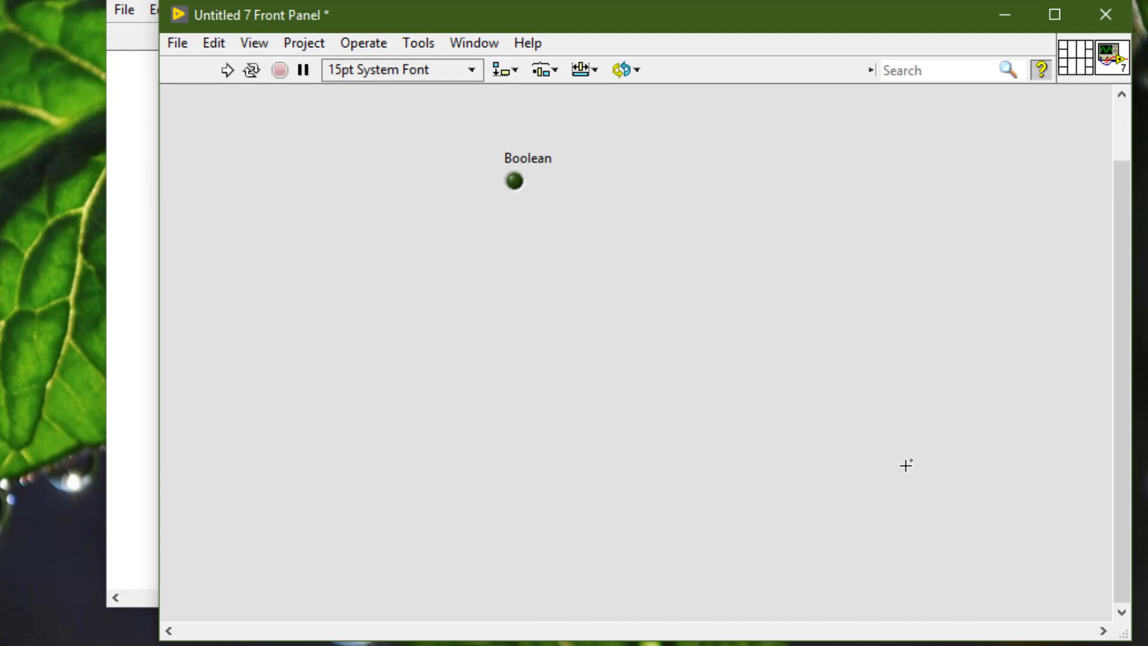
pyautogui.click(518, 192)
pyautogui.moveTo(518, 191); pyautogui.dragTo(335, 156)
pyautogui.moveTo(515, 195); pyautogui.dragTo(512, 190)
pyautogui.click(344, 142)
pyautogui.moveTo(343, 143); pyautogui.dragTo(241, 167)
pyautogui.click(241, 154)
pyautogui.moveTo(1124, 635); pyautogui.dragTo(357, 275)
# Enable Scale Object with Pane on the Boolean LED and enlarge the window to stretch it
pyautogui.click(243, 156)
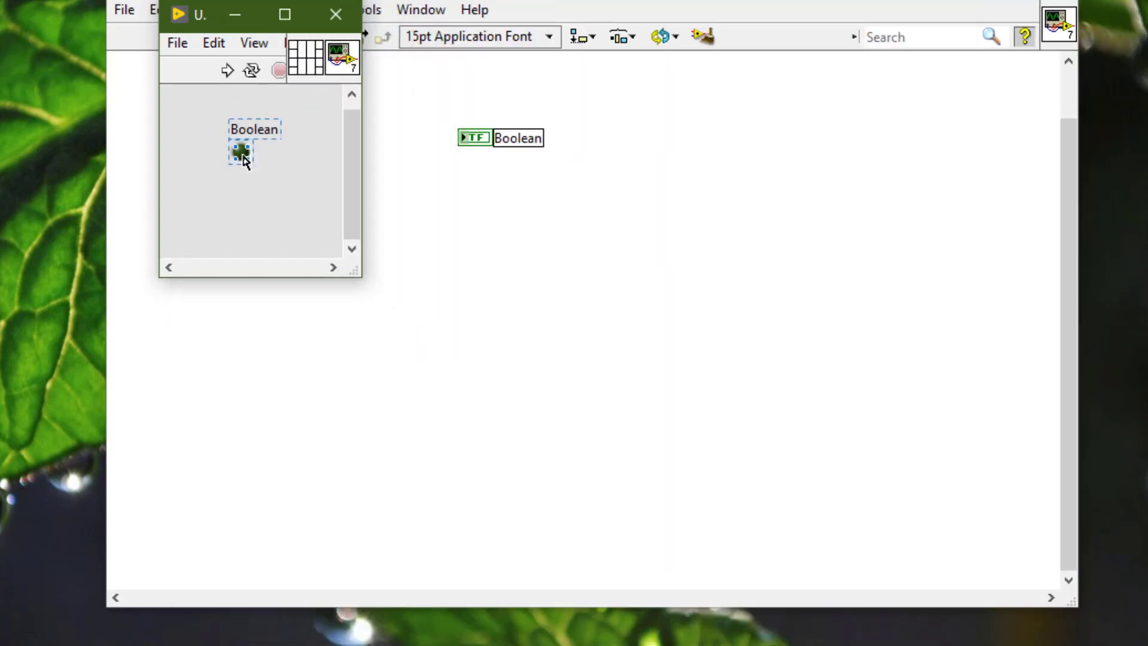
pyautogui.rightClick(243, 154)
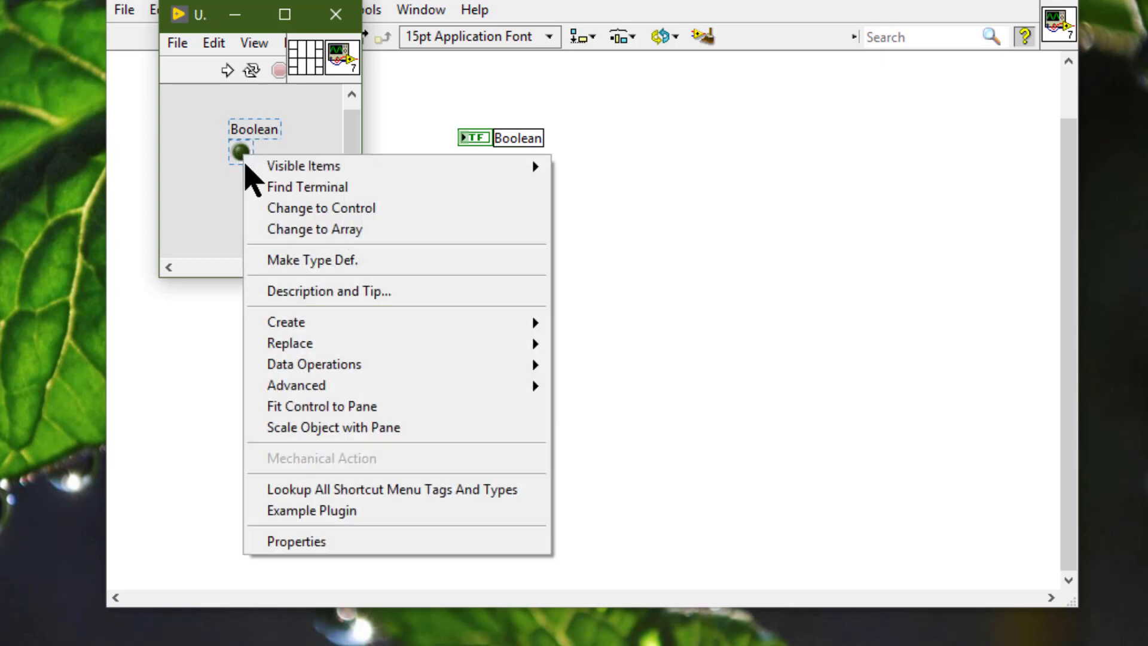
pyautogui.click(329, 428)
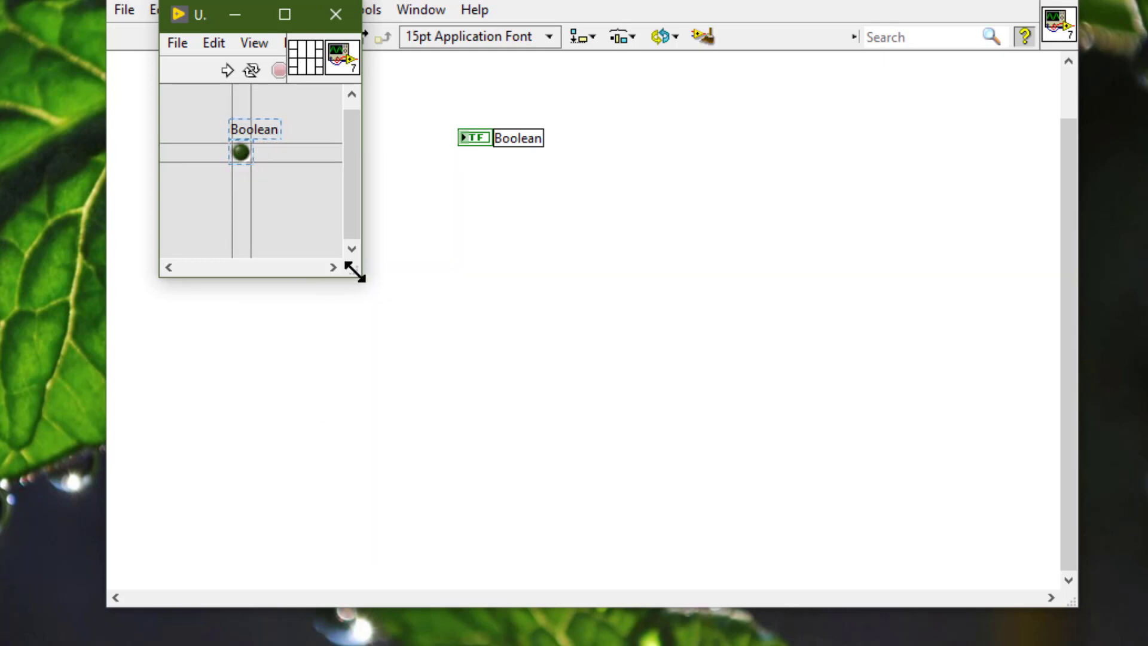
pyautogui.moveTo(354, 272); pyautogui.dragTo(734, 435)
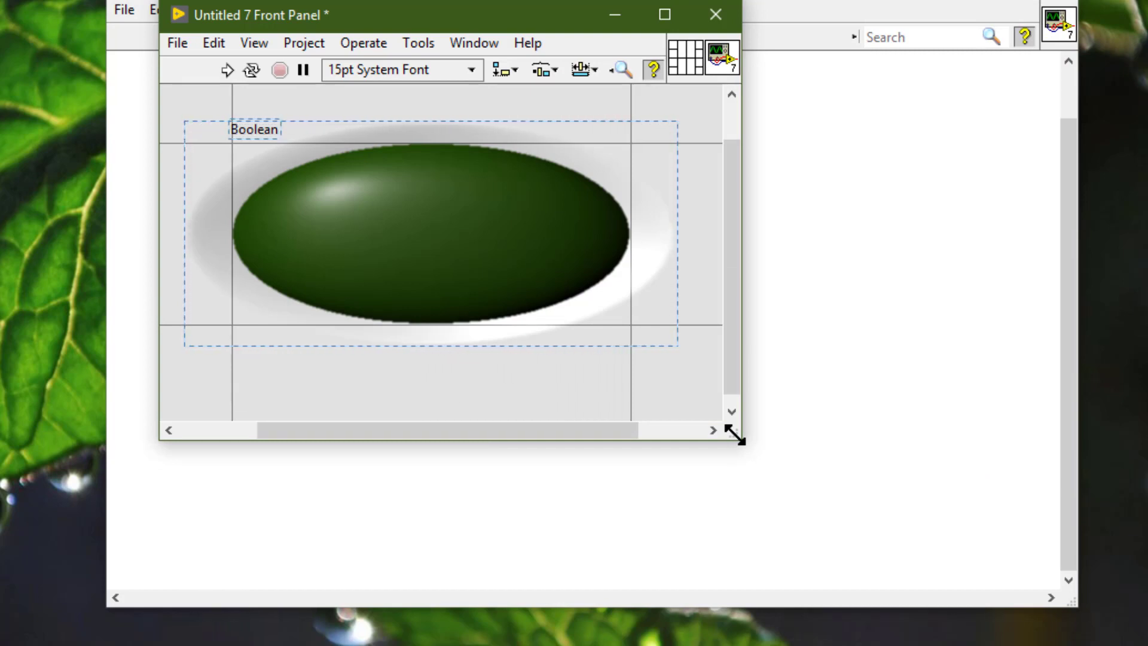
pyautogui.click(491, 412)
# Clear the front panel and place a Numeric control on it
pyautogui.hotkey('ctrl', 'a')
pyautogui.press('Delete')
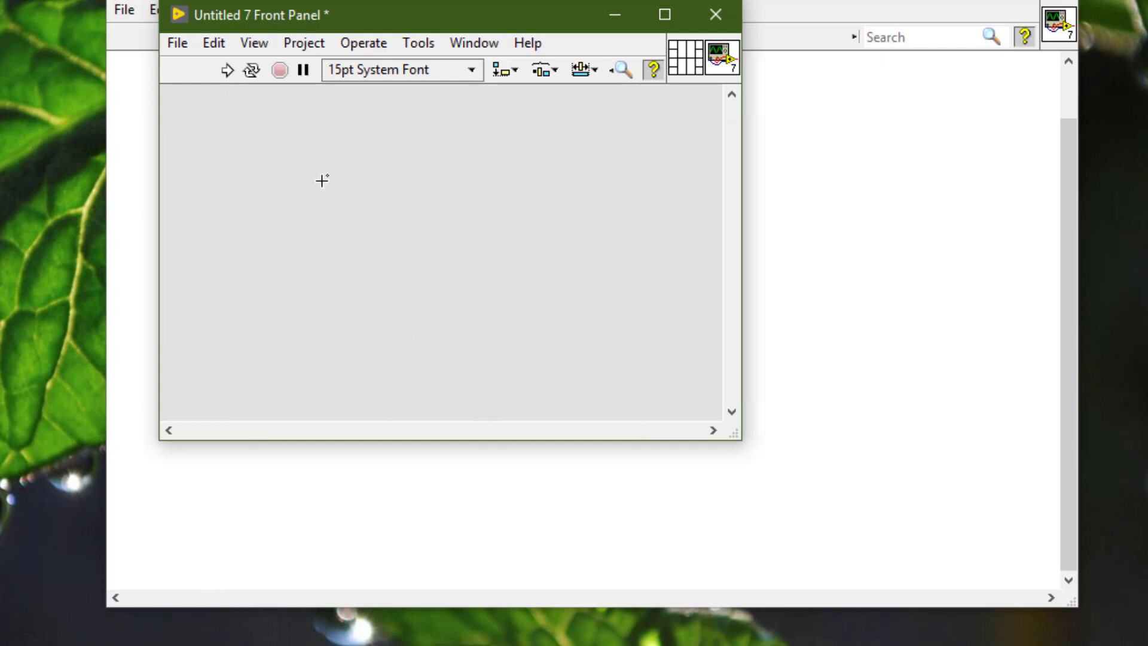
pyautogui.rightClick(321, 180)
pyautogui.moveTo(435, 334)
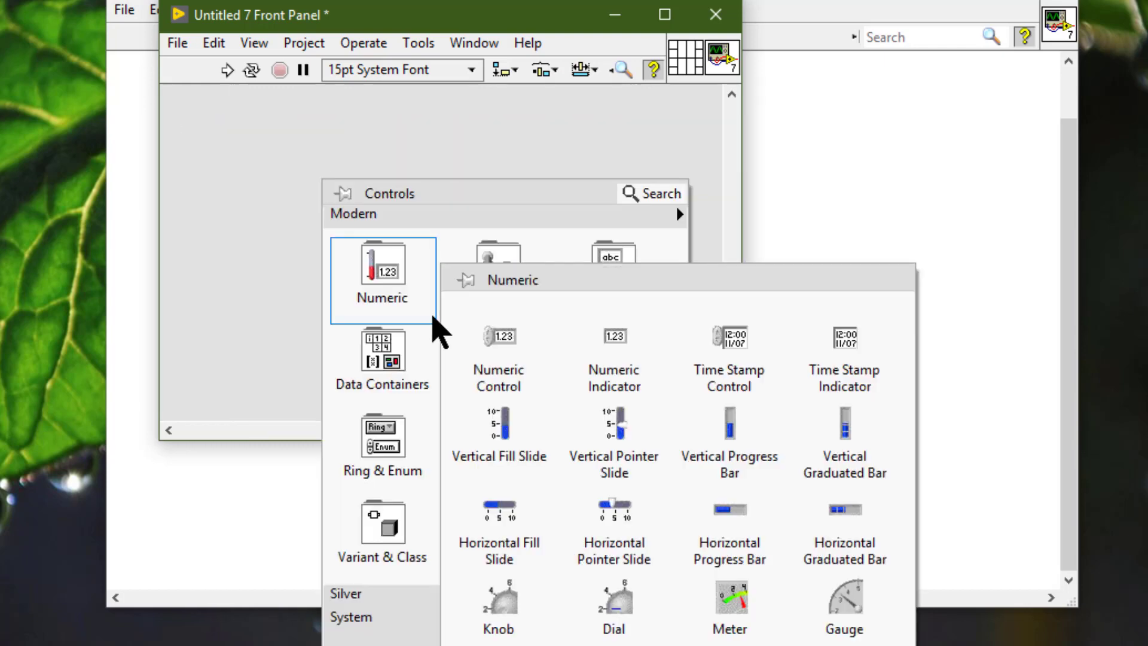
pyautogui.click(485, 362)
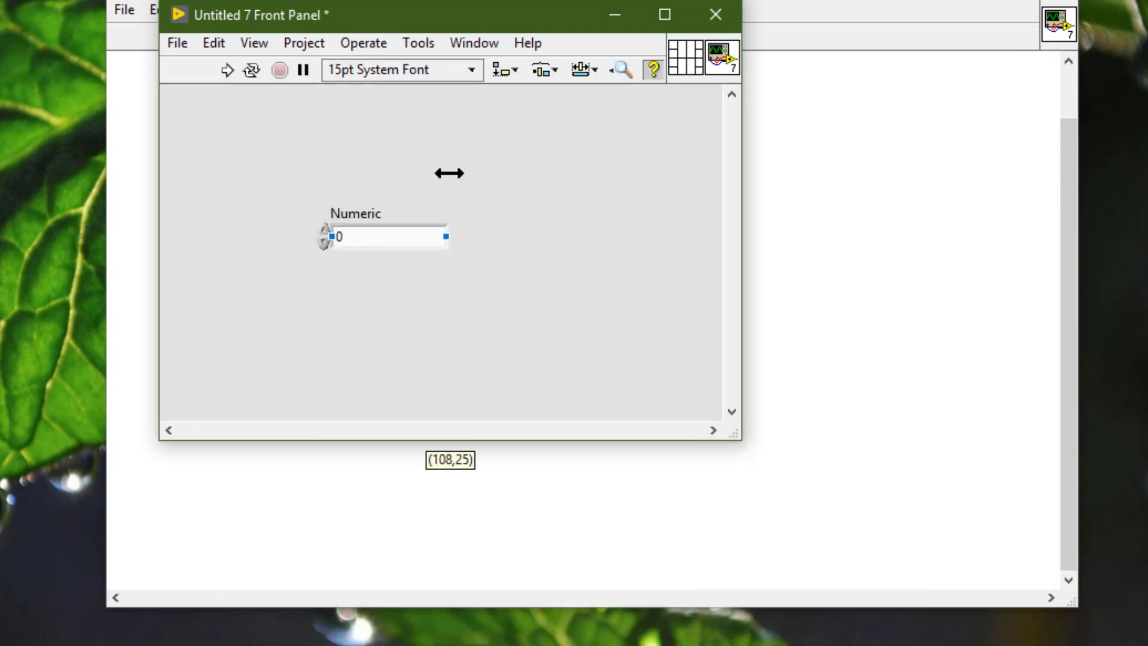
pyautogui.click(358, 234)
pyautogui.click(475, 156)
# Place a Round LED indicator below the Numeric control
pyautogui.rightClick(476, 155)
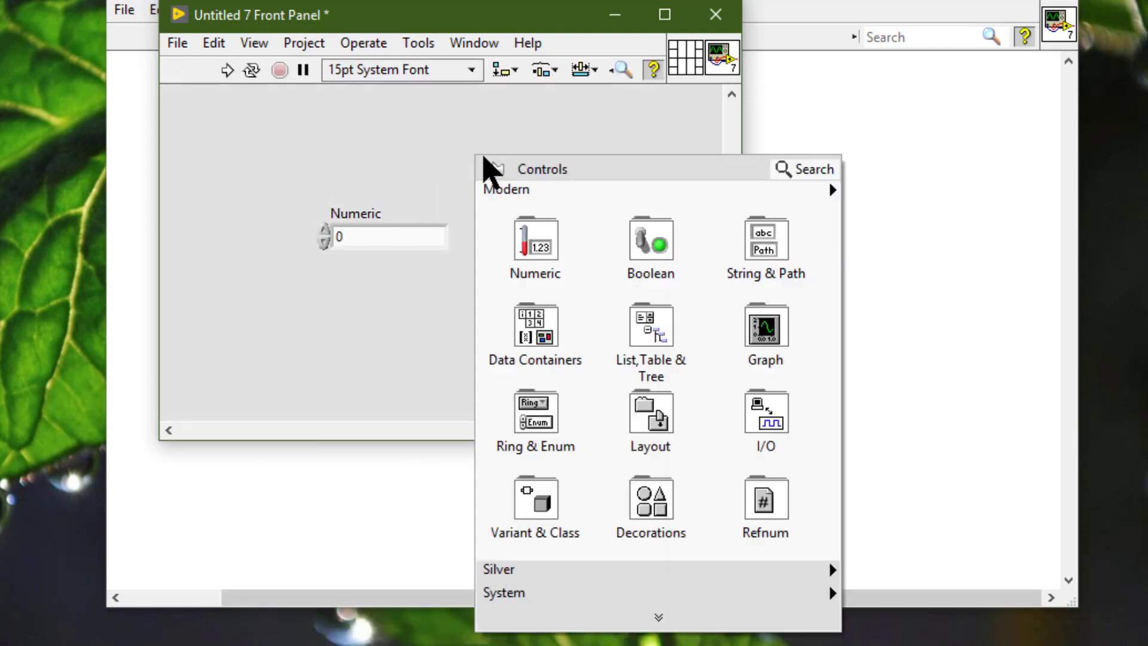
pyautogui.moveTo(634, 246)
pyautogui.click(758, 413)
pyautogui.click(374, 319)
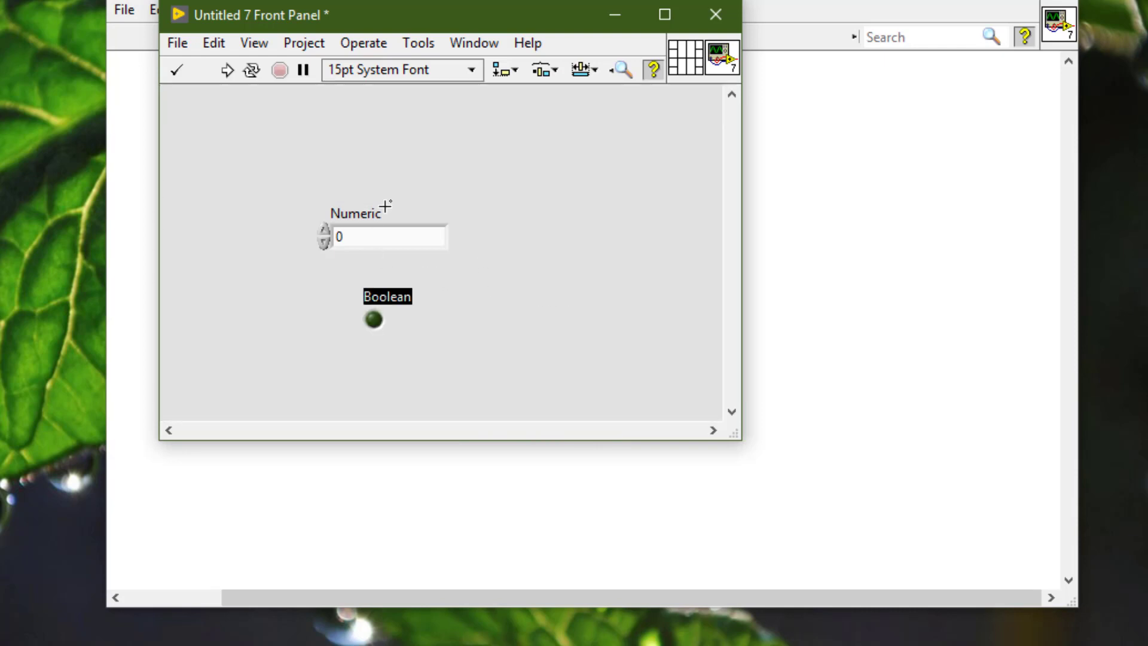
# Drop a Gauge indicator to the right of the Numeric control
pyautogui.rightClick(438, 176)
pyautogui.moveTo(513, 272)
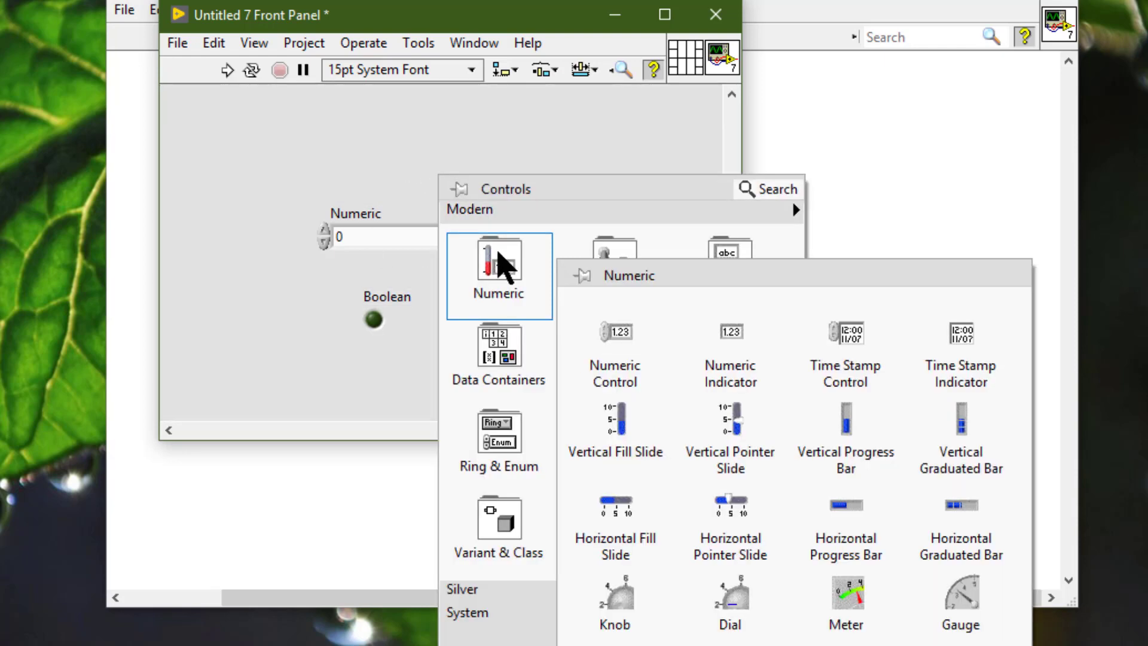
pyautogui.click(963, 594)
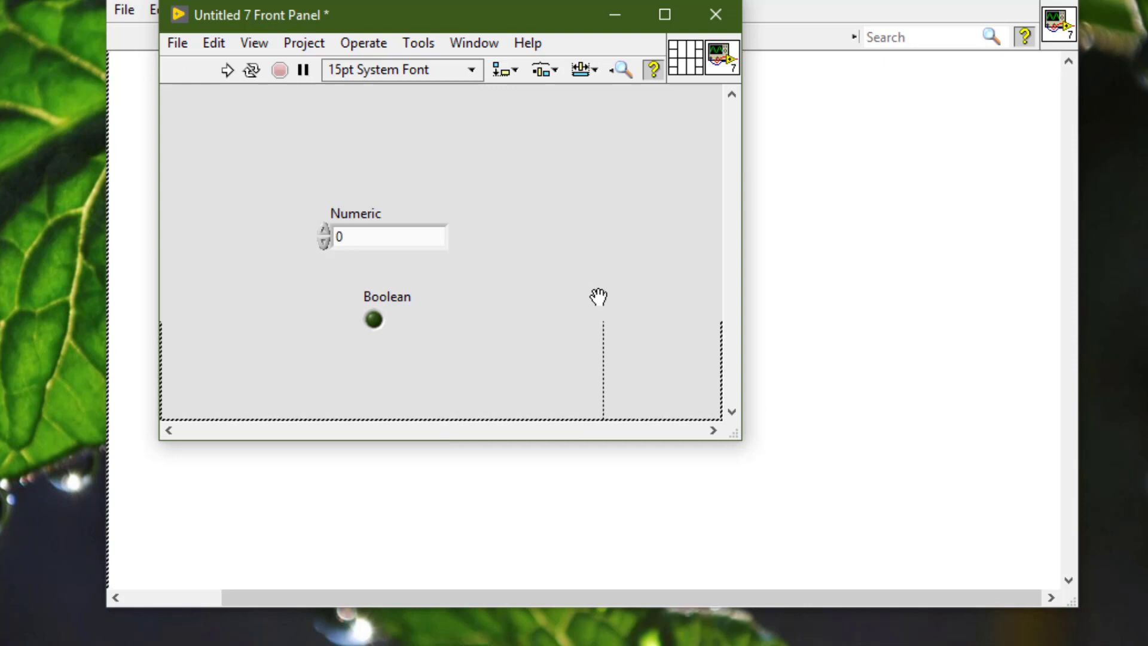
pyautogui.click(556, 240)
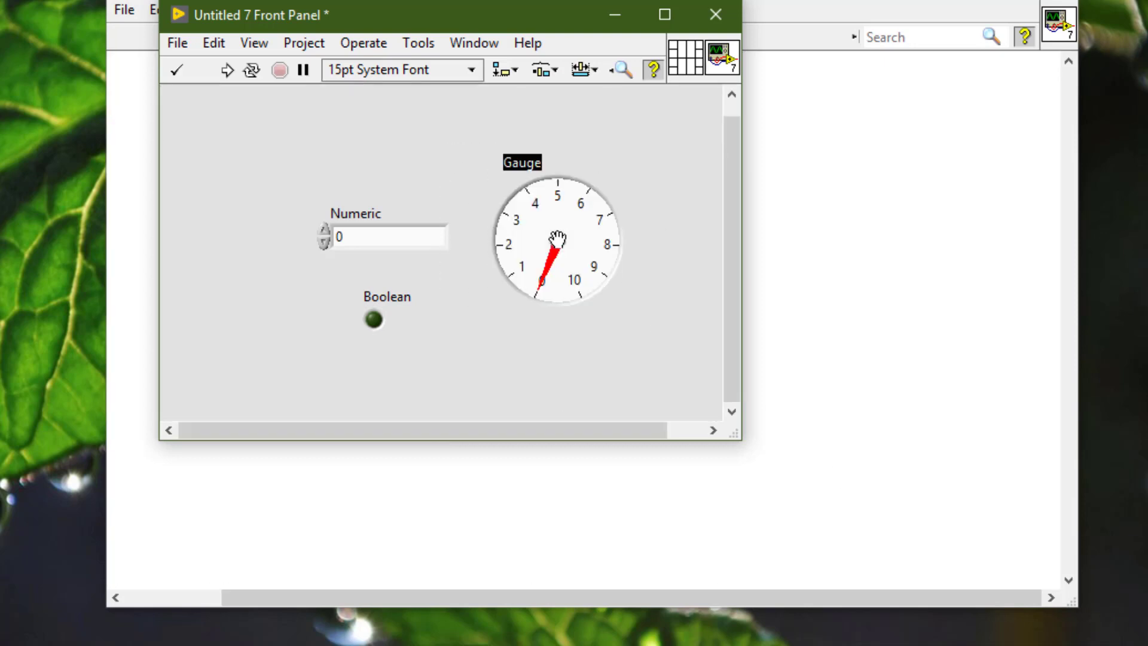
# Set Pane Sizing to Scale all Objects with Pane, then resize the window larger and smaller to test it
pyautogui.rightClick(733, 257)
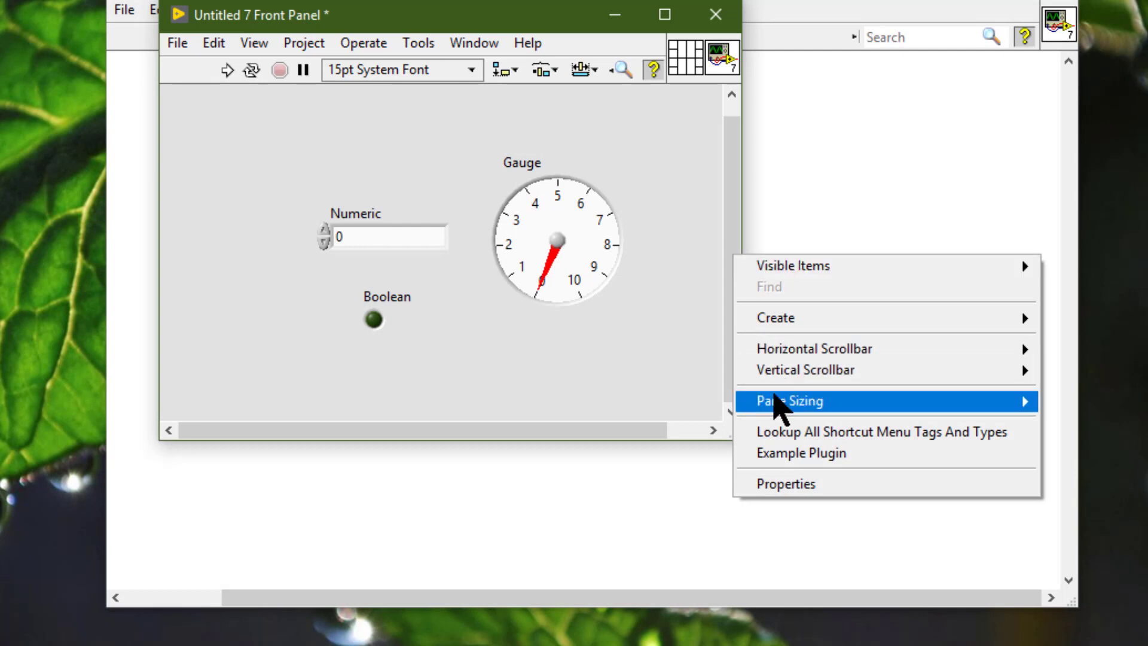
pyautogui.moveTo(775, 406)
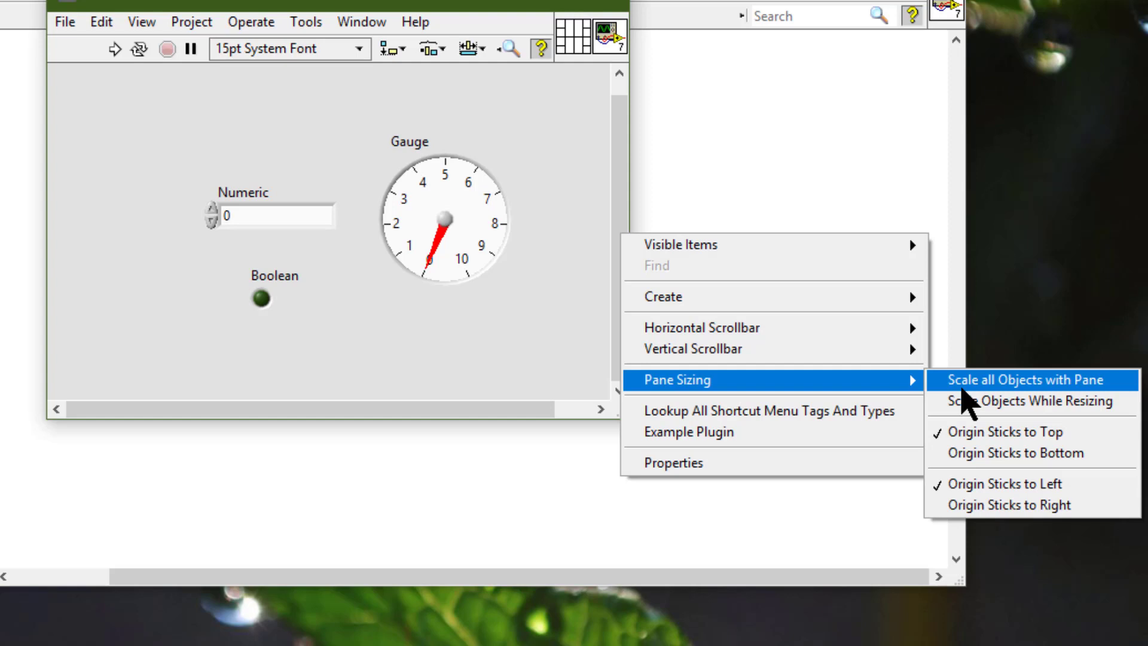
pyautogui.click(961, 387)
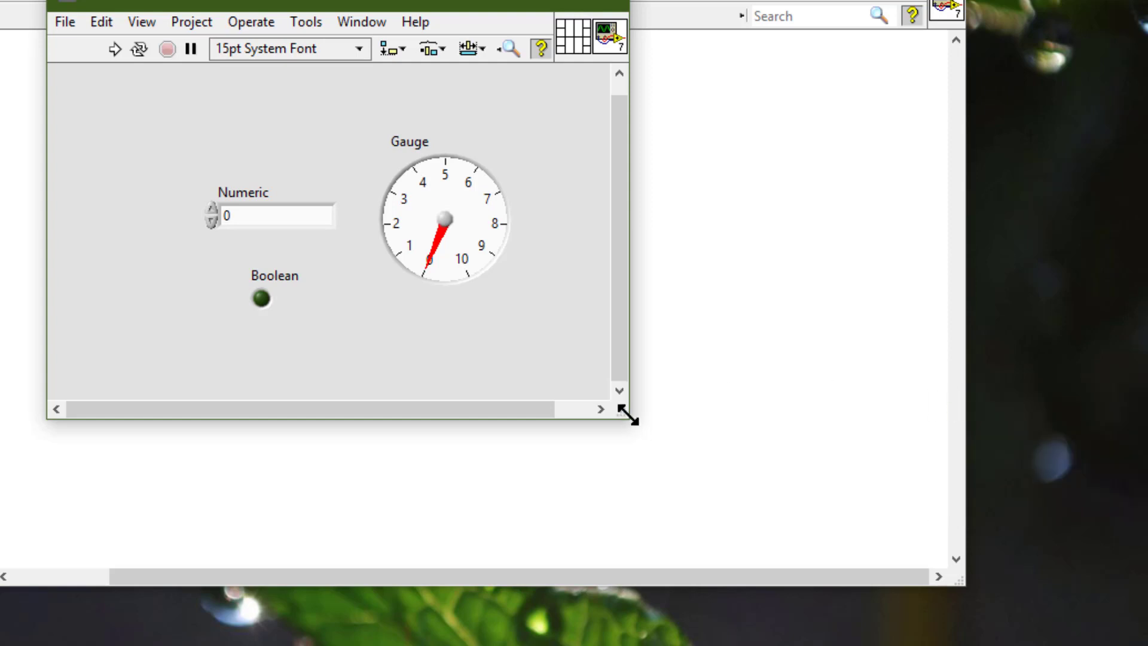
pyautogui.moveTo(628, 413); pyautogui.dragTo(961, 641)
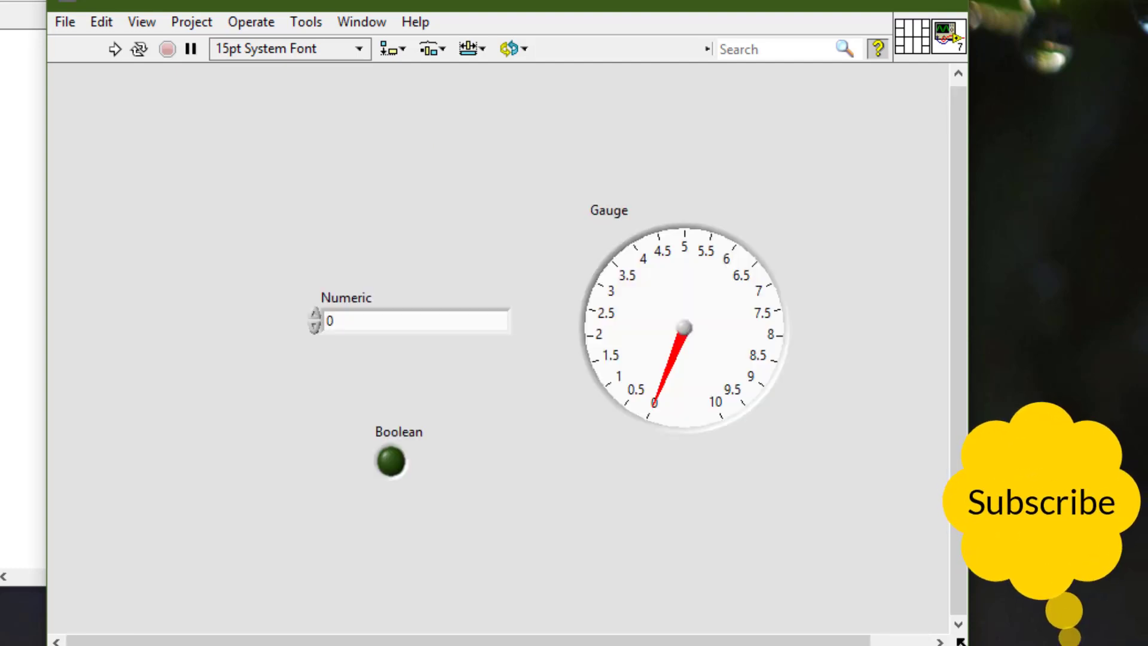
pyautogui.moveTo(960, 642); pyautogui.dragTo(421, 323)
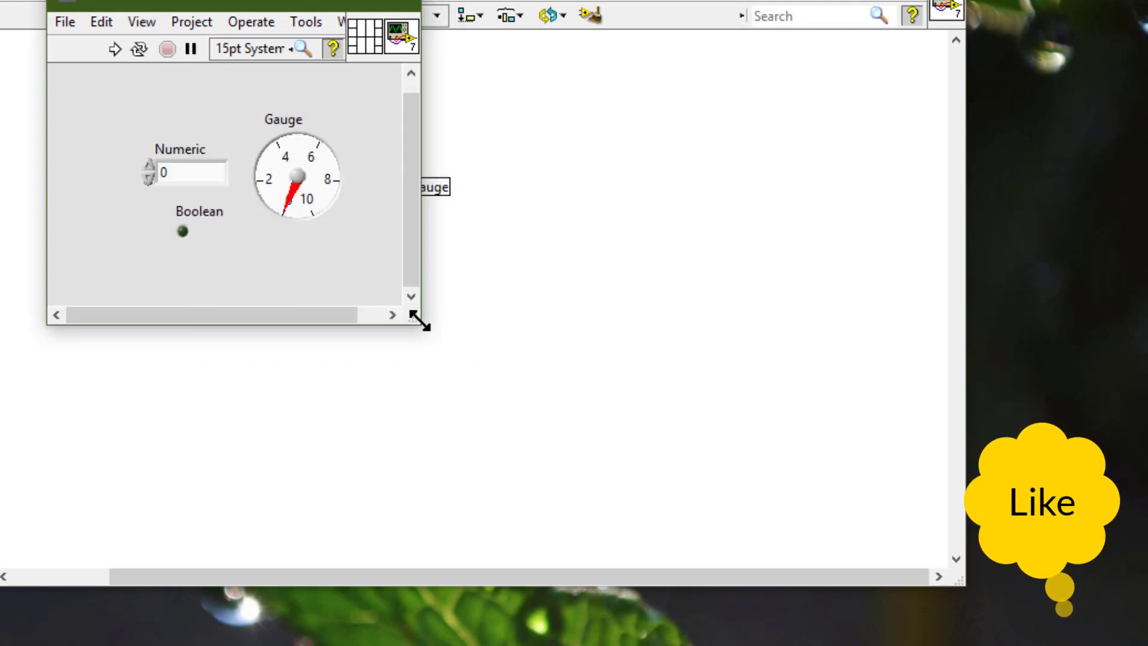
pyautogui.moveTo(419, 323); pyautogui.dragTo(232, 174)
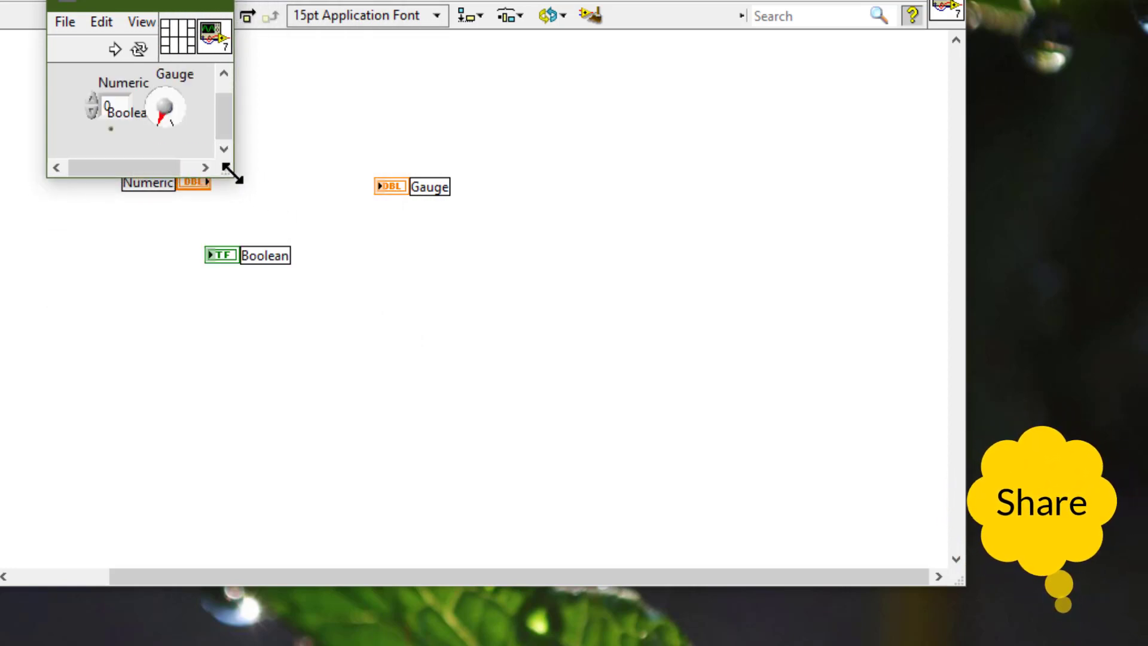
pyautogui.moveTo(232, 173); pyautogui.dragTo(529, 342)
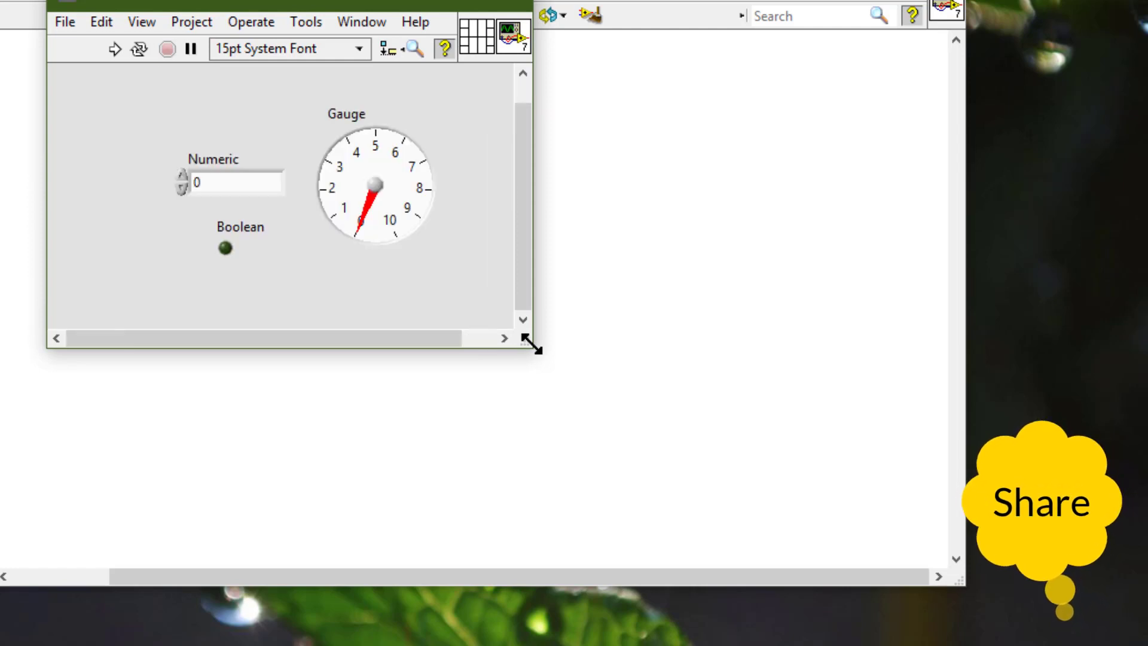
# Switch Pane Sizing to Scale Objects While Resizing and resize the window to a medium size
pyautogui.rightClick(527, 254)
pyautogui.moveTo(579, 405)
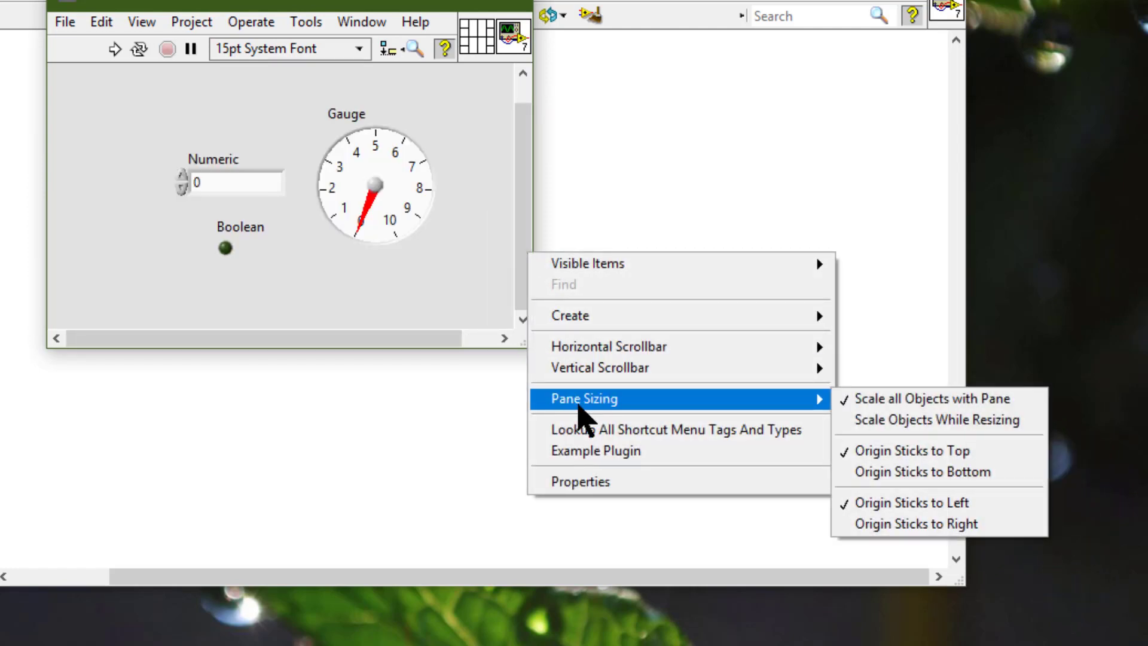
pyautogui.click(865, 421)
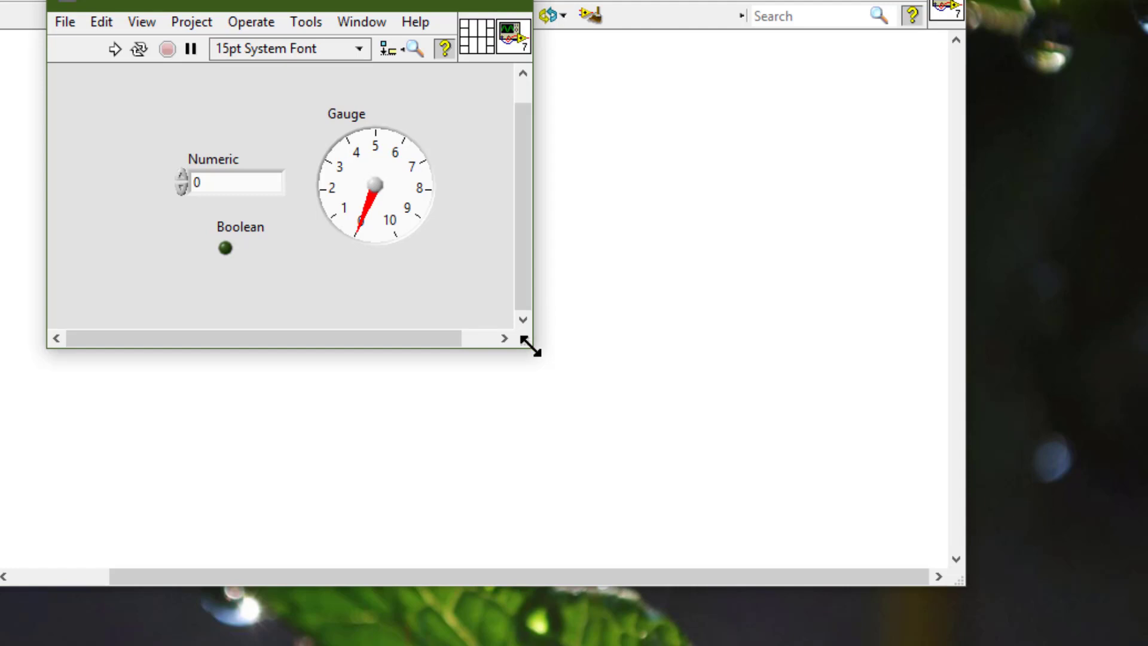
pyautogui.moveTo(530, 346); pyautogui.dragTo(669, 470)
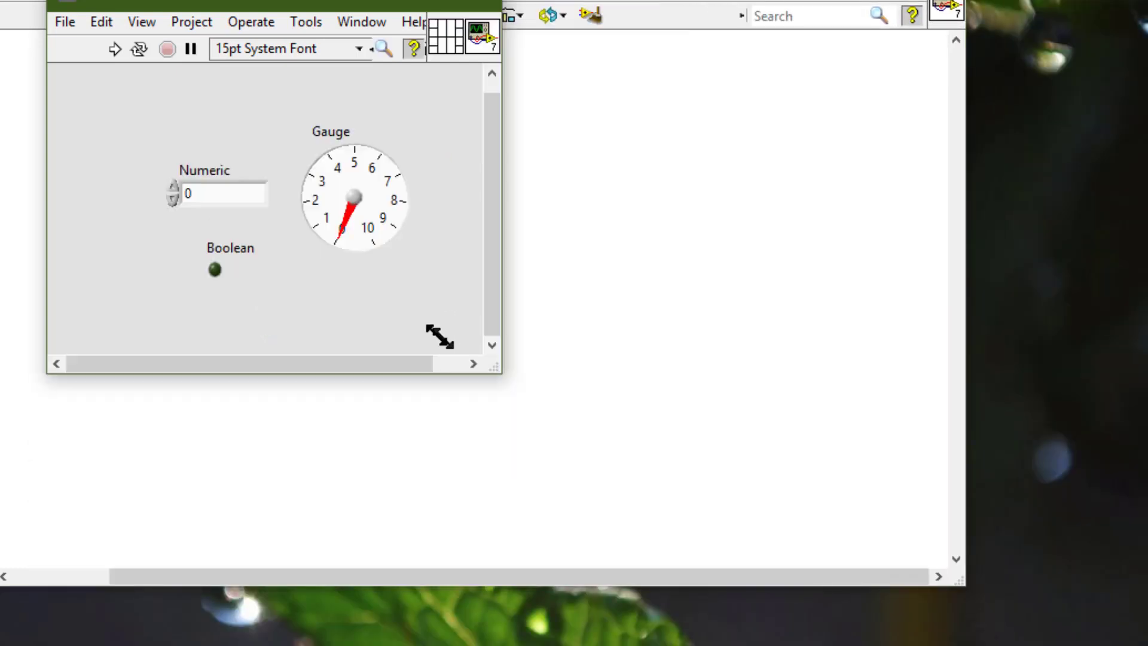
pyautogui.moveTo(438, 336); pyautogui.dragTo(626, 442)
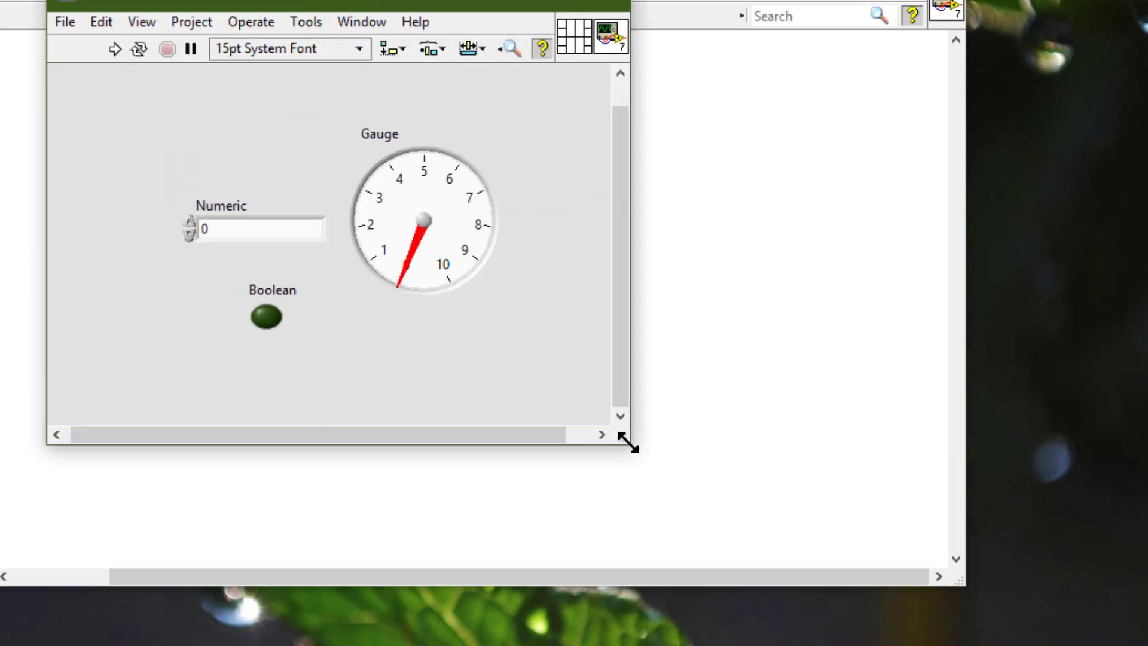
# Delete the Numeric control and select the Boolean LED with its label for removal
pyautogui.click(305, 246)
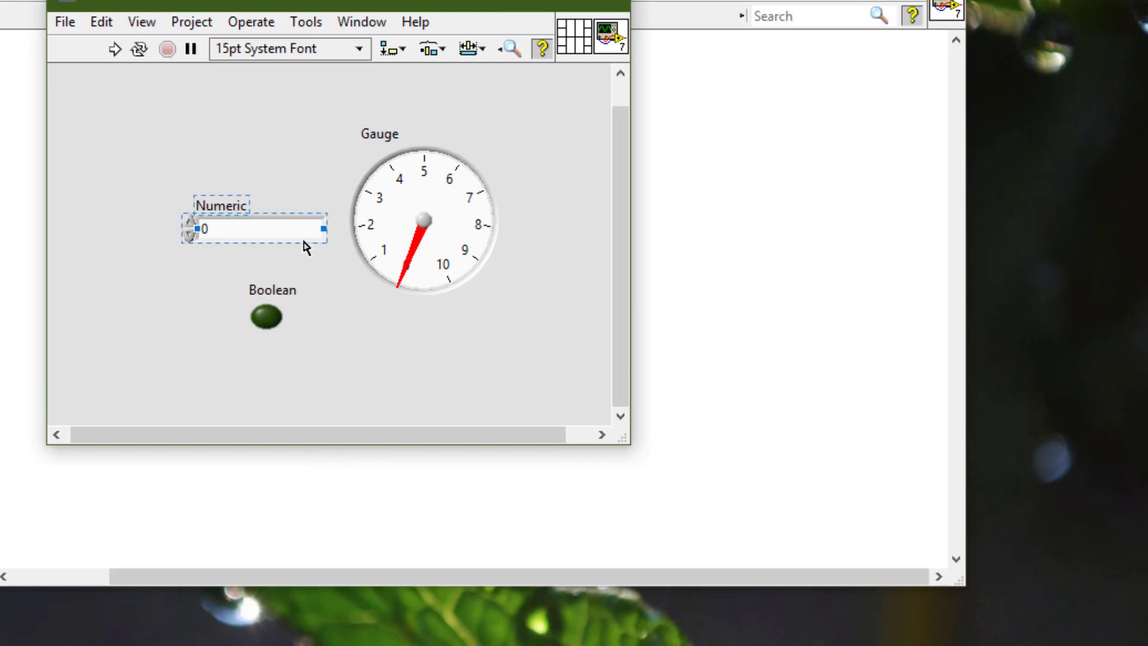
pyautogui.press('Delete')
pyautogui.click(266, 320)
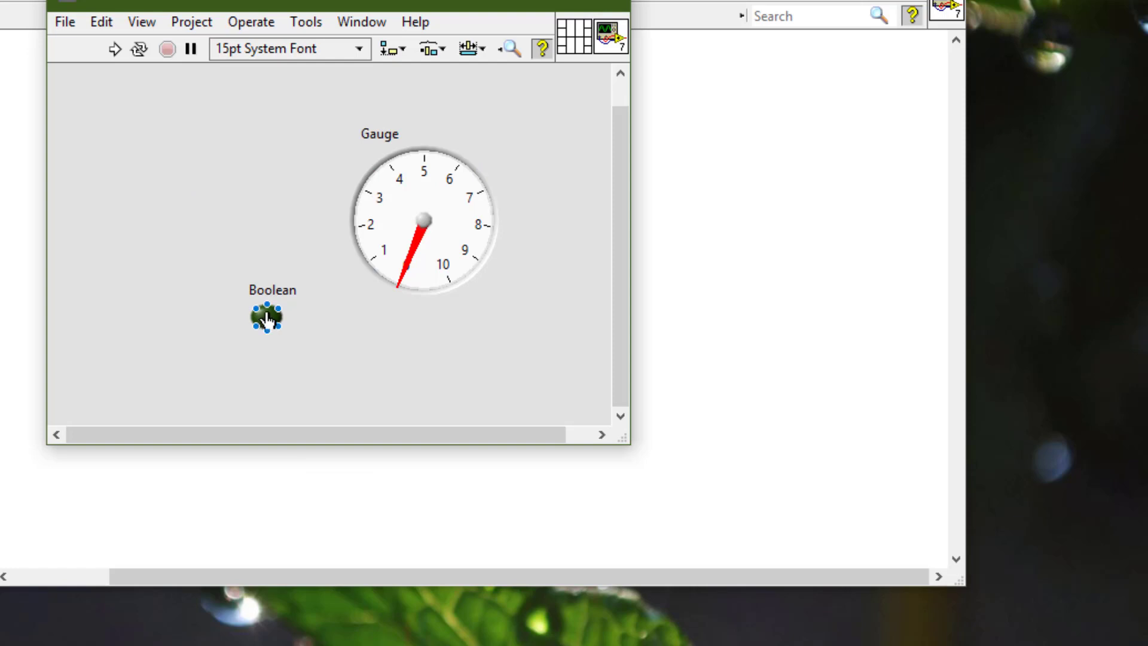
pyautogui.click(270, 307)
# Apply Fit Control to Pane on the Gauge so it fills the front panel
pyautogui.rightClick(387, 164)
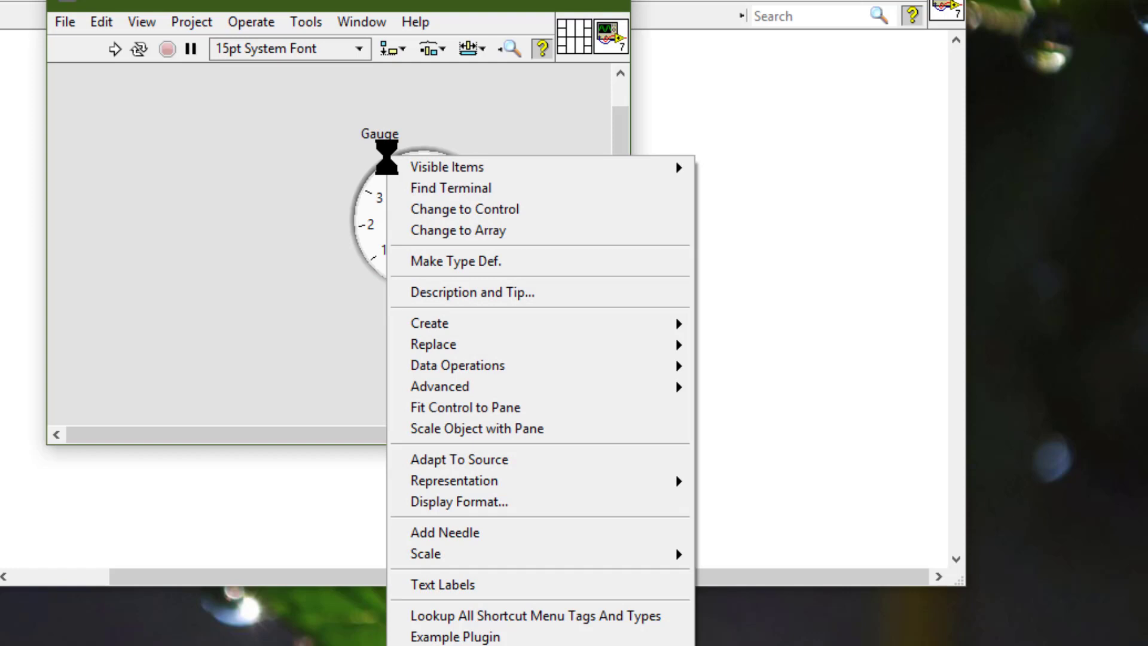
pyautogui.click(468, 407)
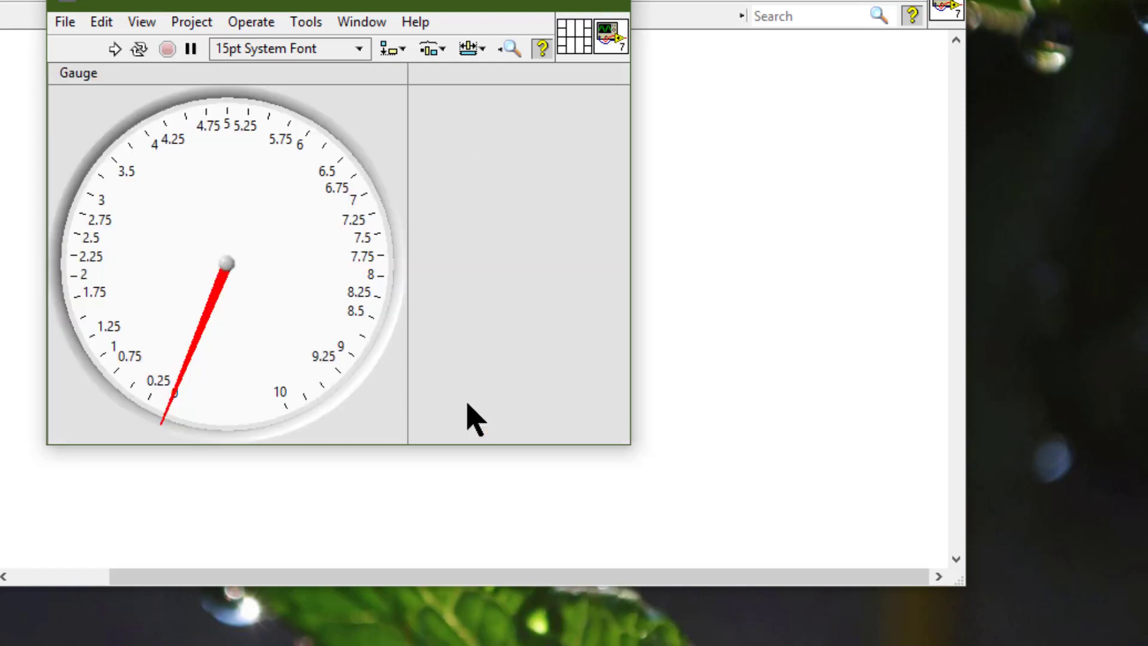